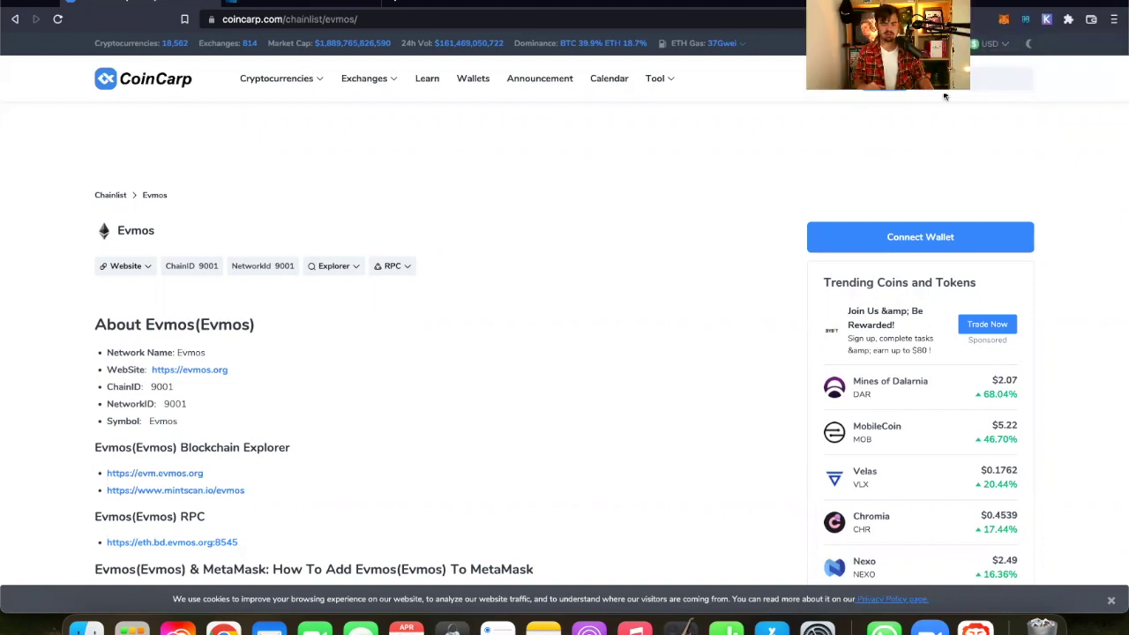
# - Review the networks available in the MetaMask wallet and the Evmos chain, explorer and RPC details on the CoinCarp page
pyautogui.click(1002, 19)
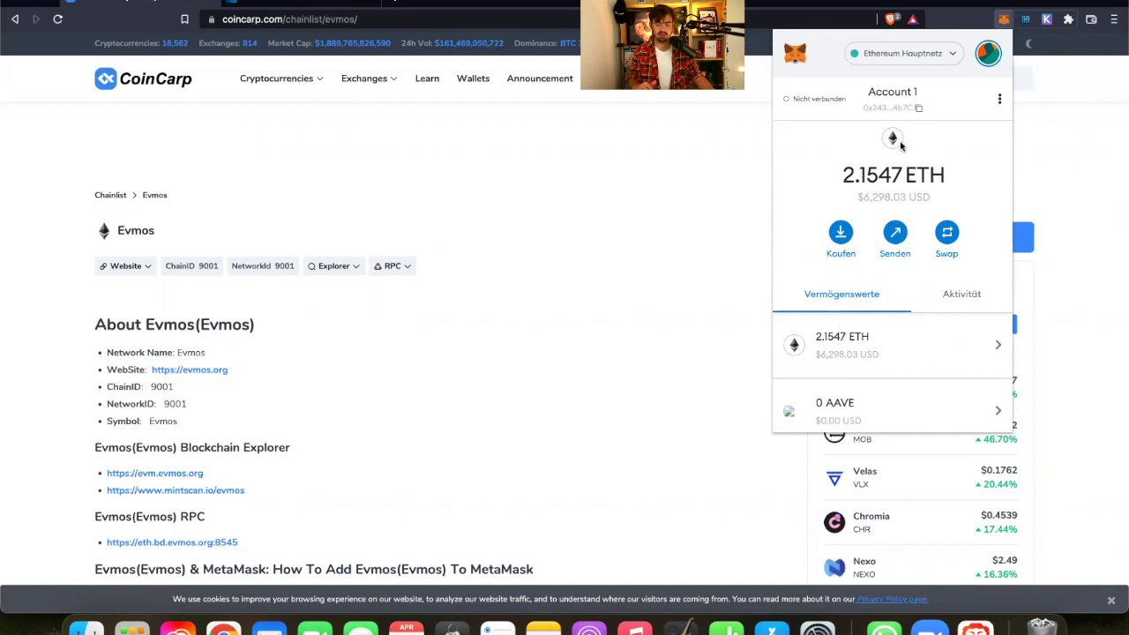
pyautogui.click(954, 54)
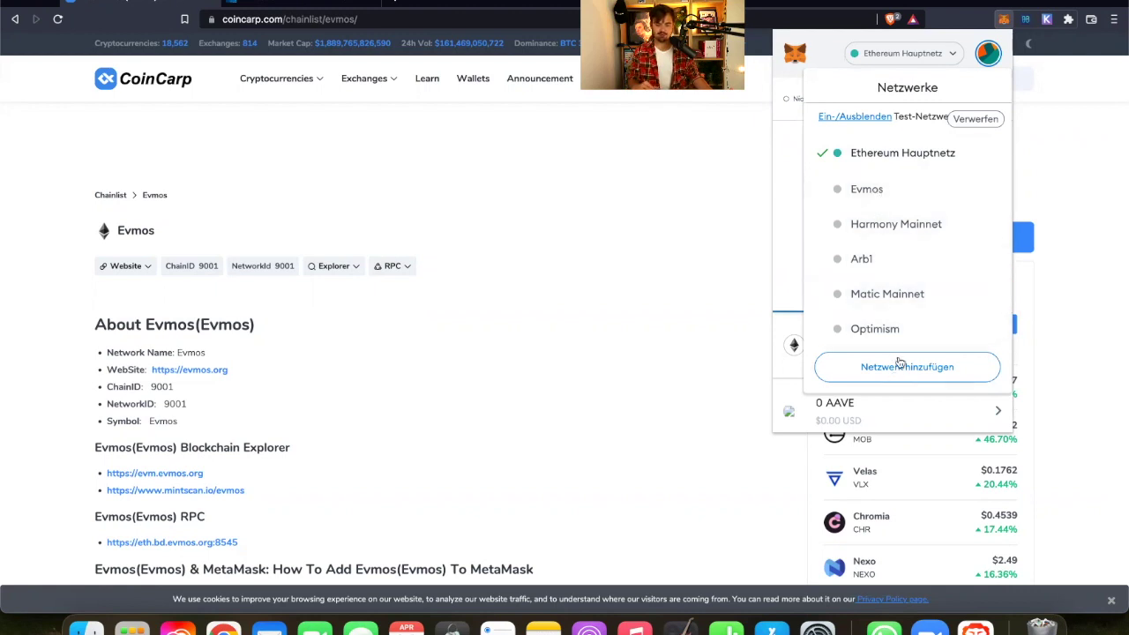
pyautogui.click(598, 354)
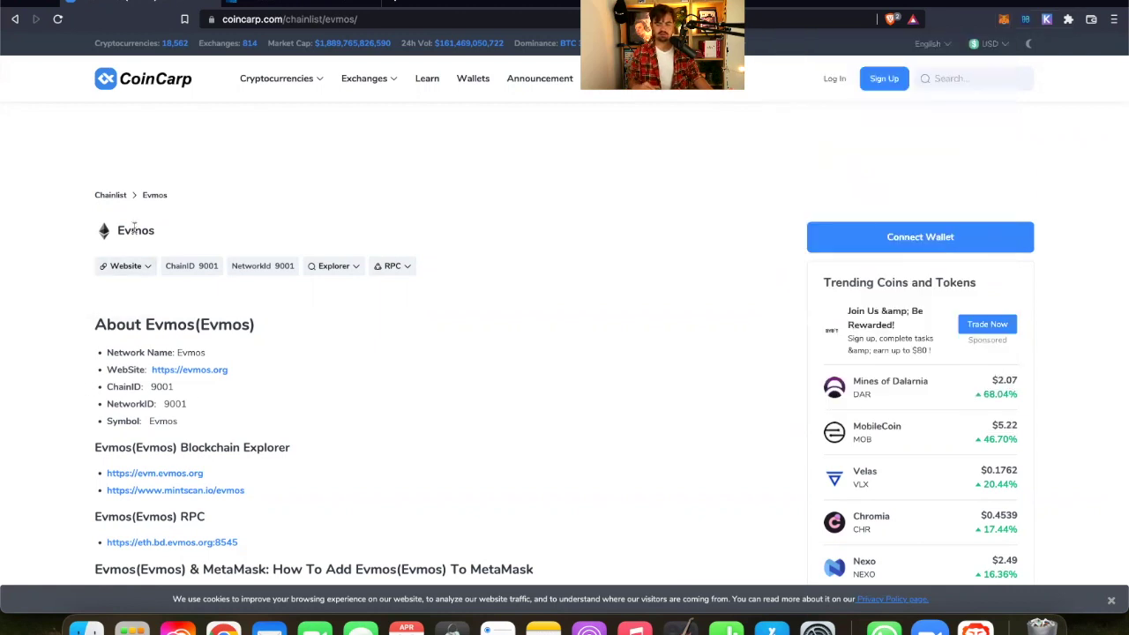
pyautogui.scroll(-2, 302, 321)
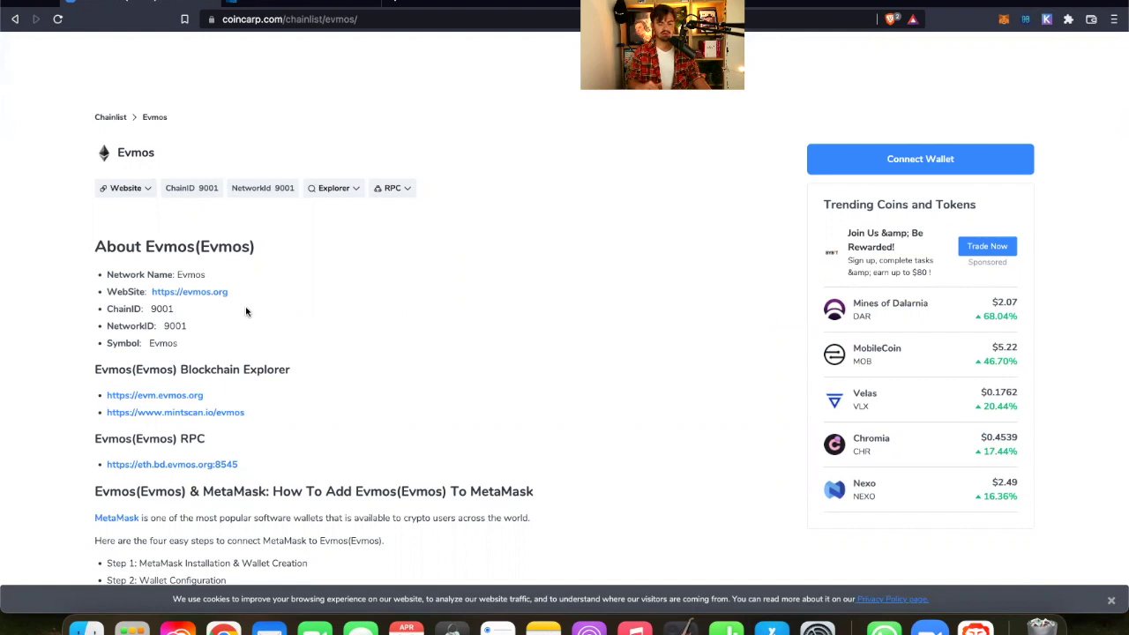
pyautogui.scroll(-2, 280, 361)
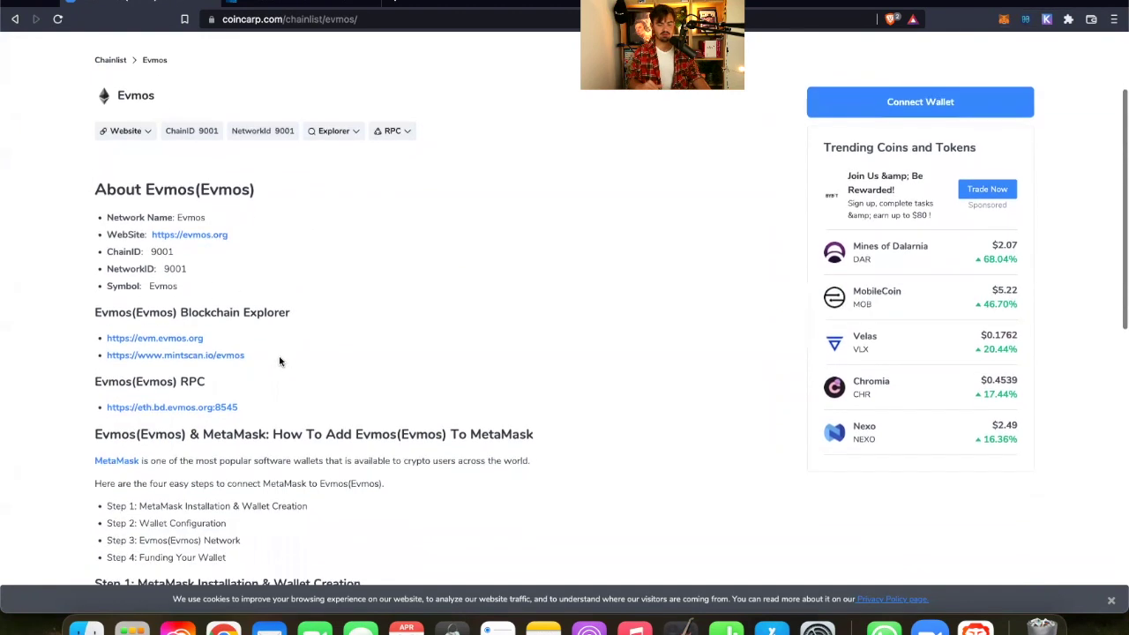
pyautogui.scroll(-1, 280, 361)
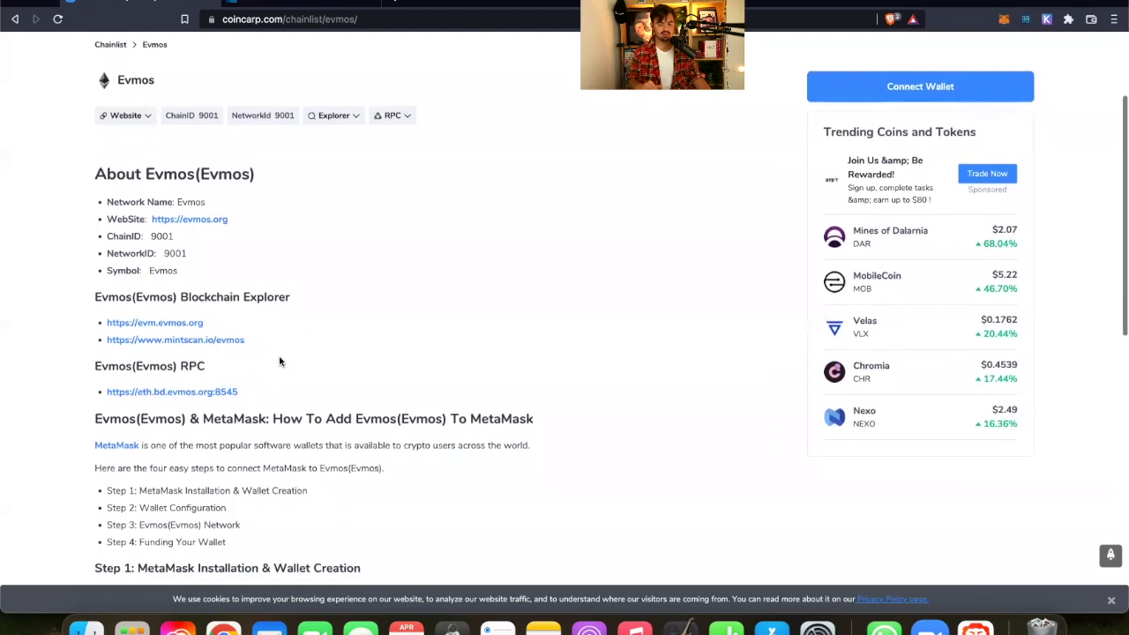
pyautogui.scroll(-1, 279, 360)
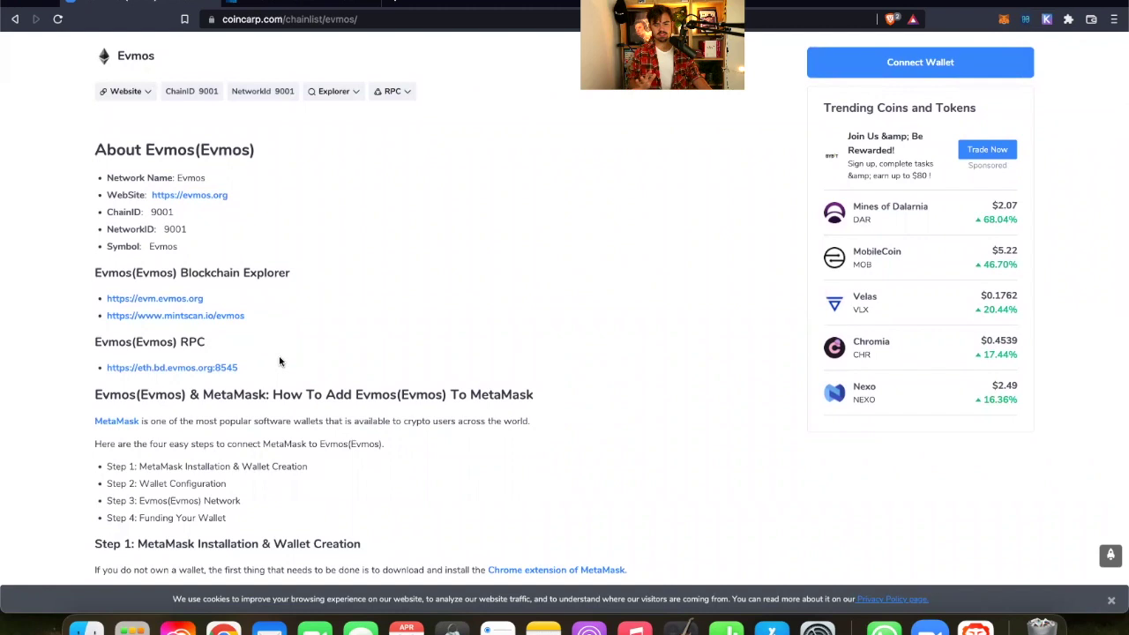
# - Open the Nomad bridge from Diffusion and prepare a transfer of 1 ETH from Ethereum to Evmos for review
pyautogui.click(310, 3)
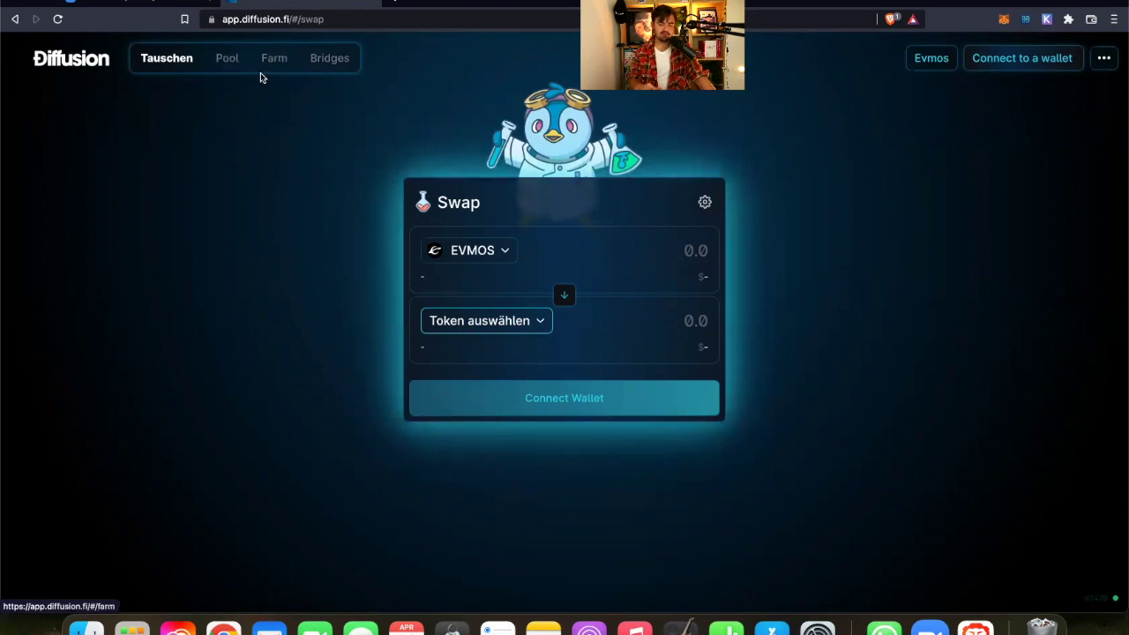
pyautogui.click(335, 62)
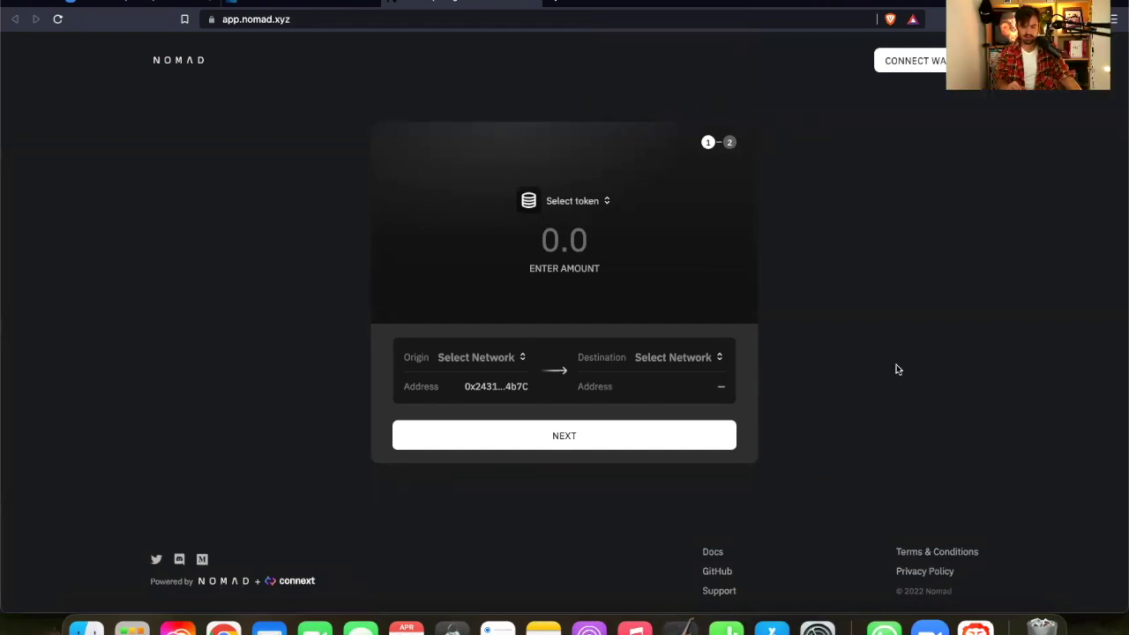
pyautogui.click(569, 202)
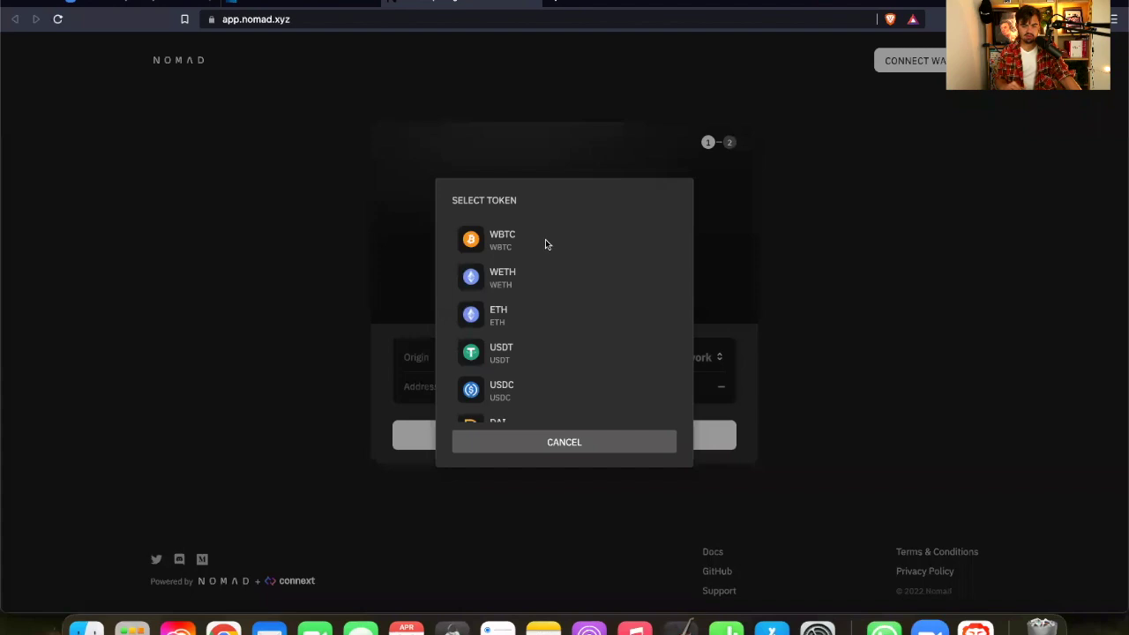
pyautogui.click(516, 320)
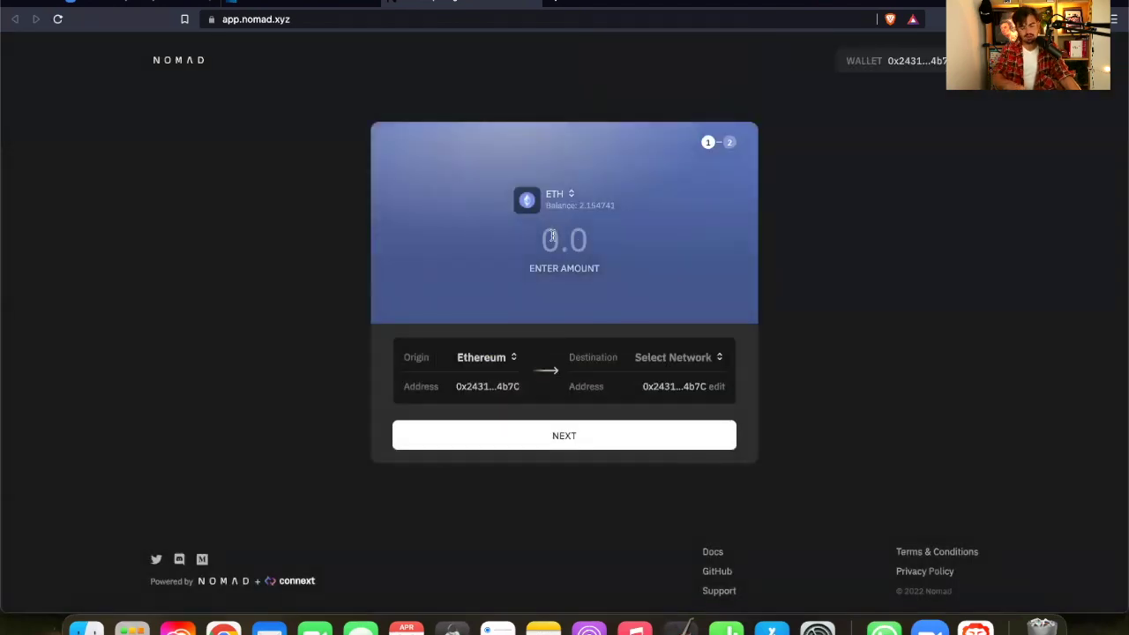
pyautogui.write('1')
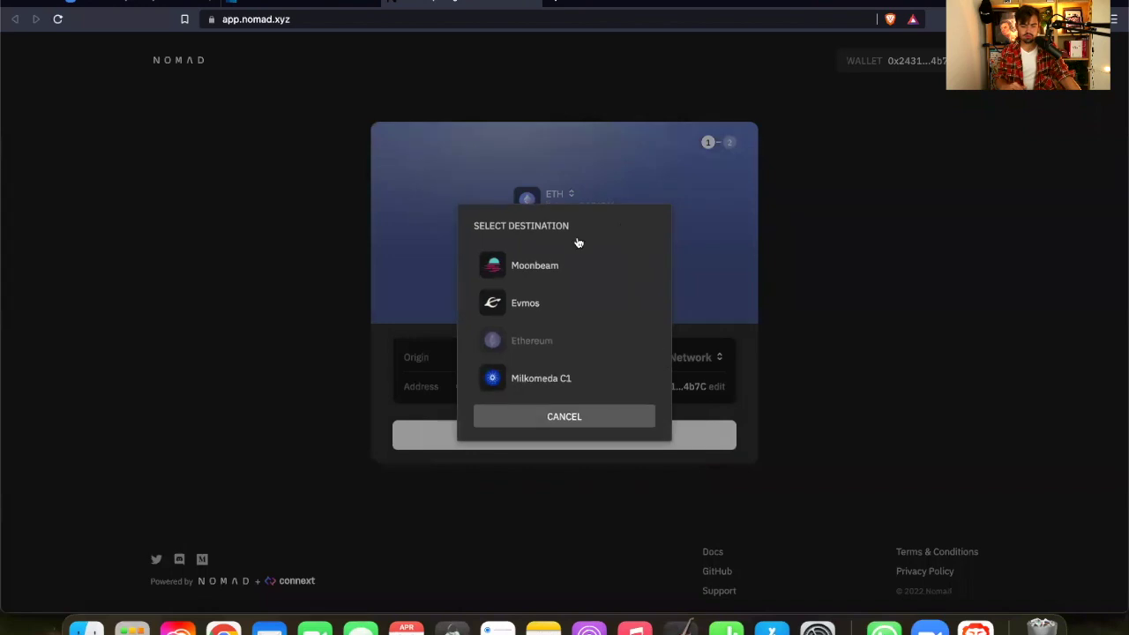
pyautogui.click(537, 309)
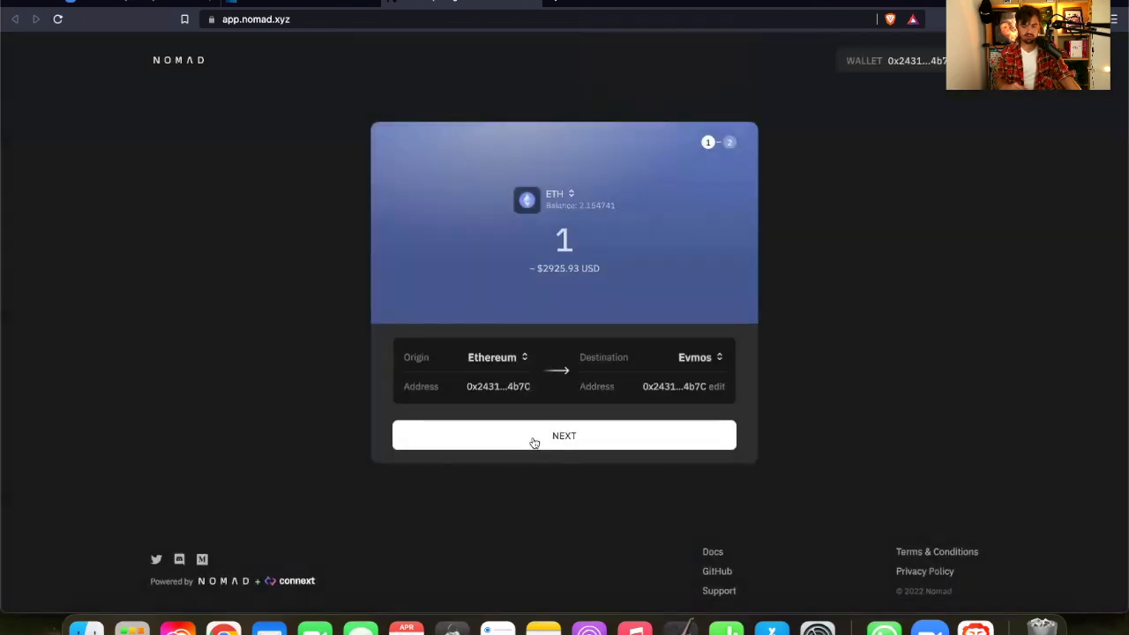
pyautogui.click(533, 441)
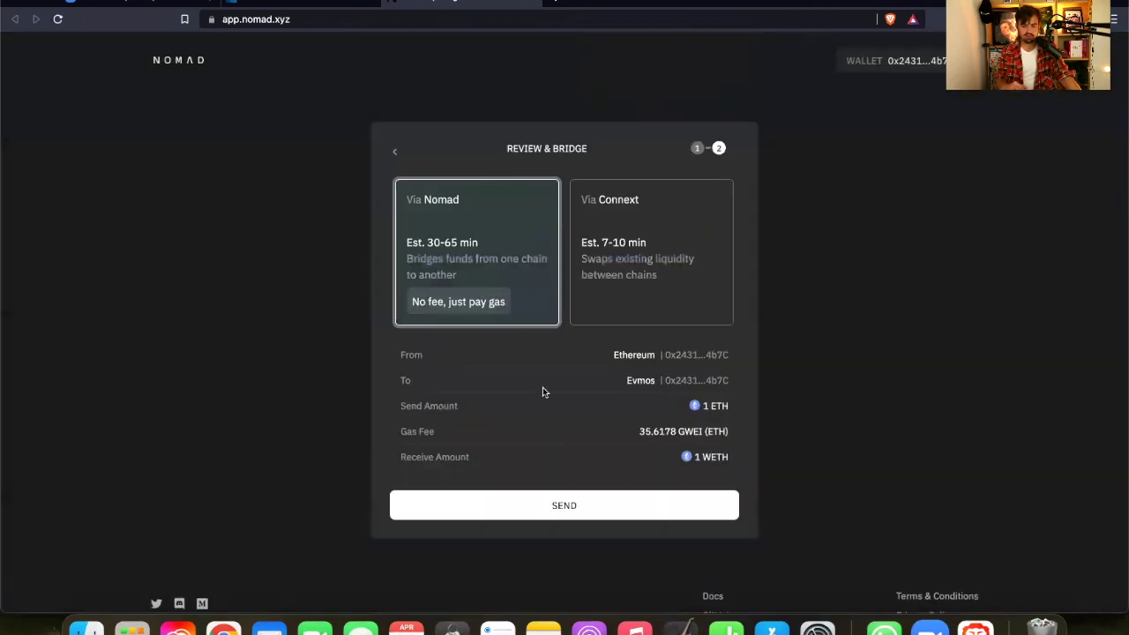
# - Send the bridge transfer via Nomad and approve it in MetaMask after checking the gas fee and total
pyautogui.click(508, 505)
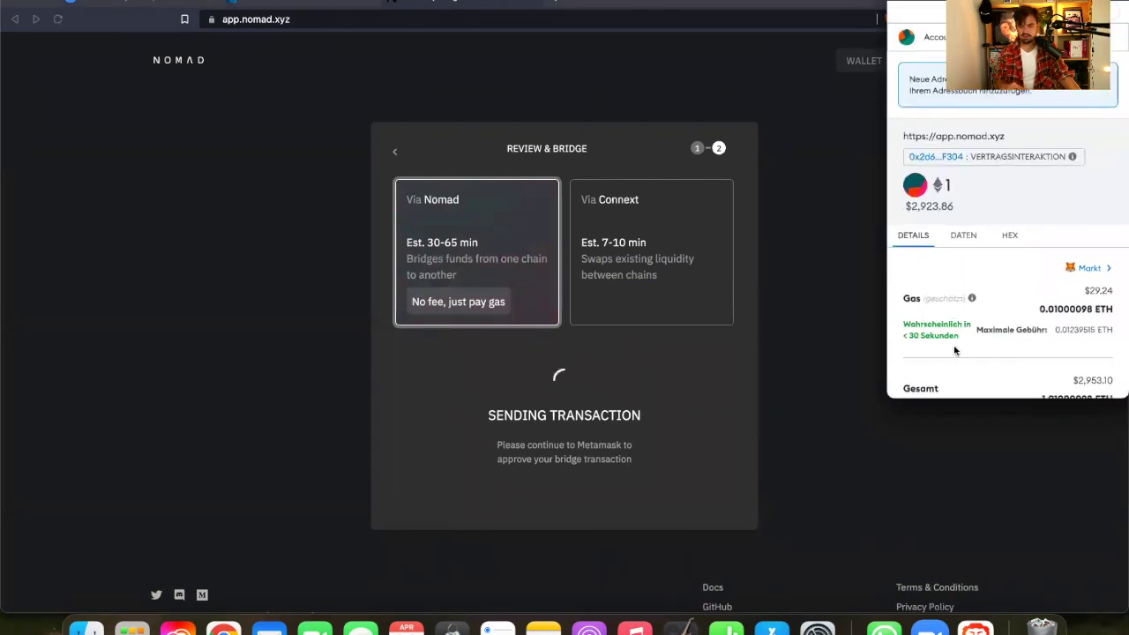
pyautogui.scroll(-4, 1000, 222)
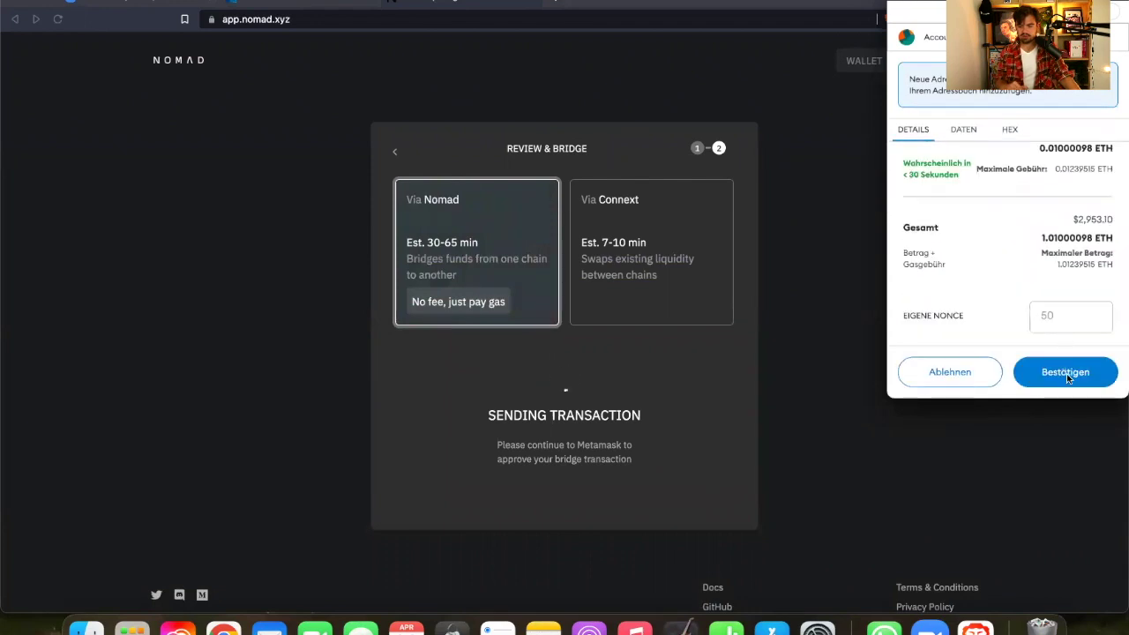
pyautogui.scroll(4, 1014, 295)
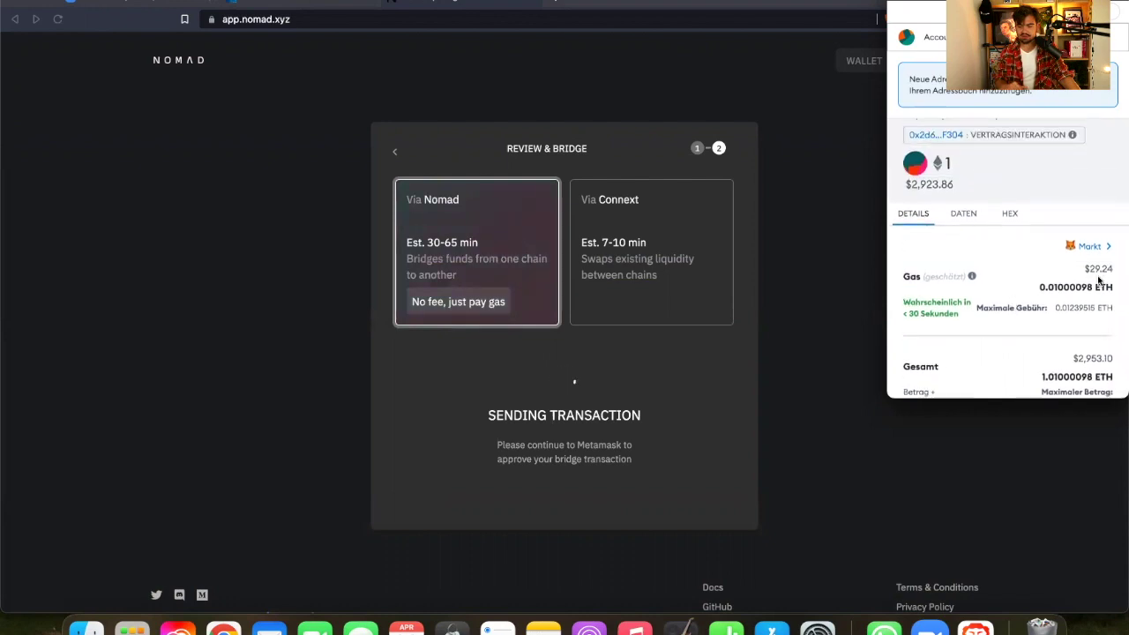
pyautogui.scroll(1, 1030, 282)
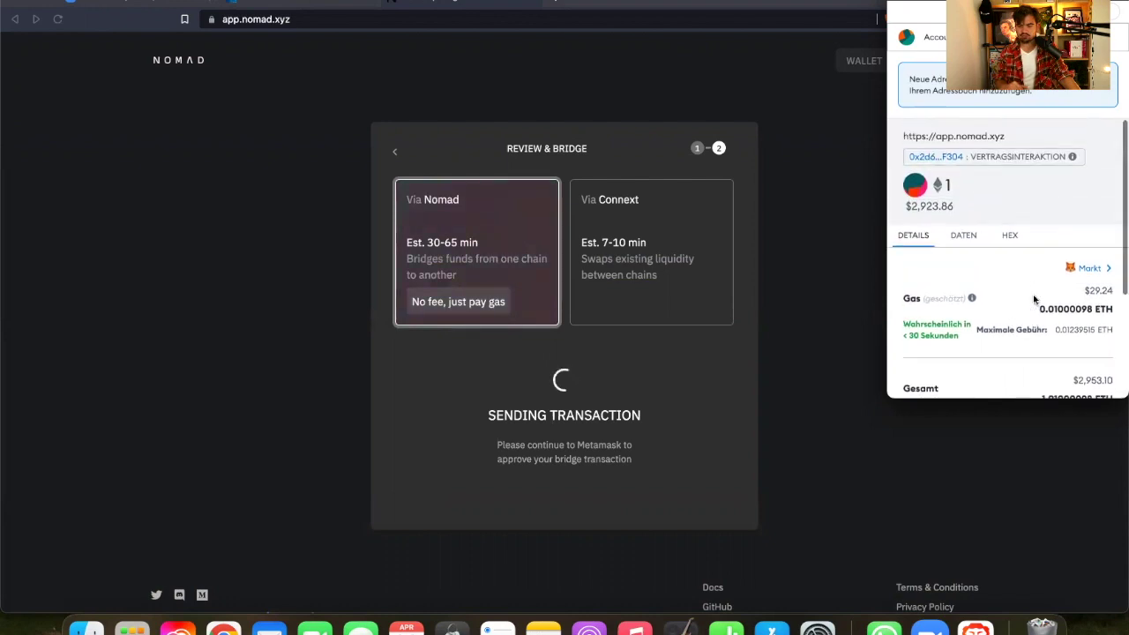
pyautogui.scroll(-3, 1032, 291)
pyautogui.scroll(-1, 1033, 300)
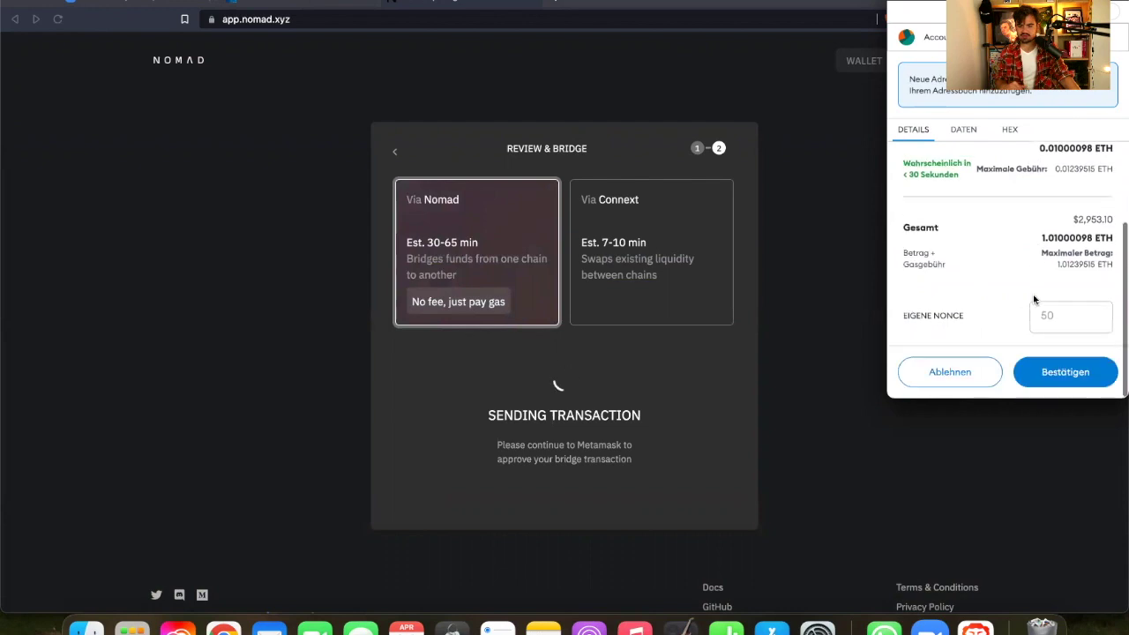
pyautogui.click(1064, 375)
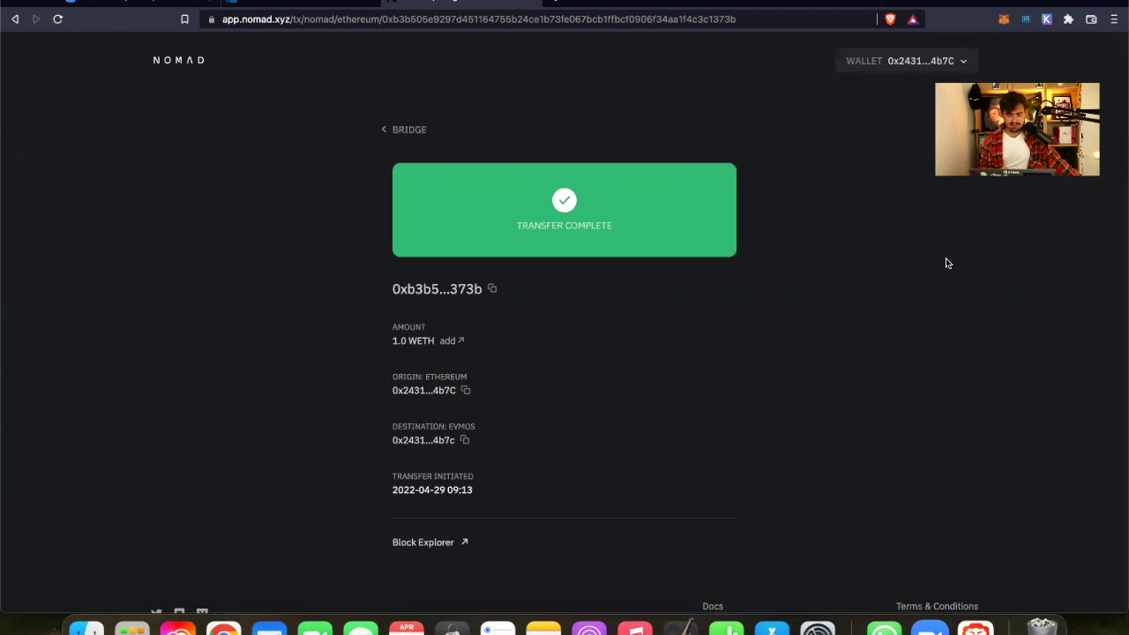
# - Return to the Diffusion swap page and switch the MetaMask network to Evmos
pyautogui.click(287, 3)
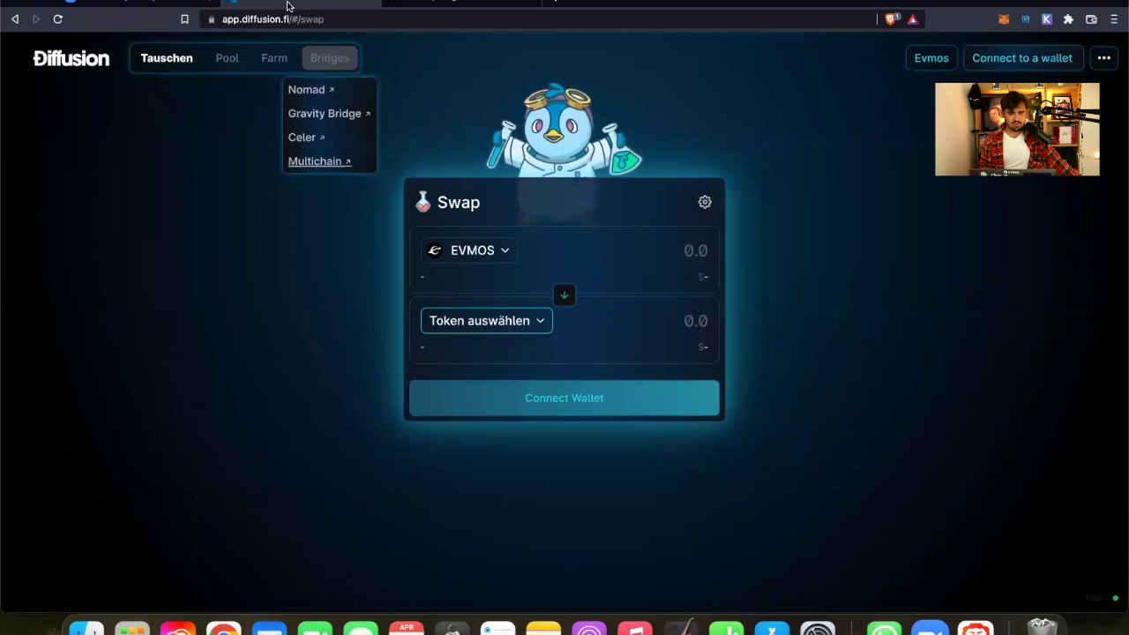
pyautogui.click(1003, 19)
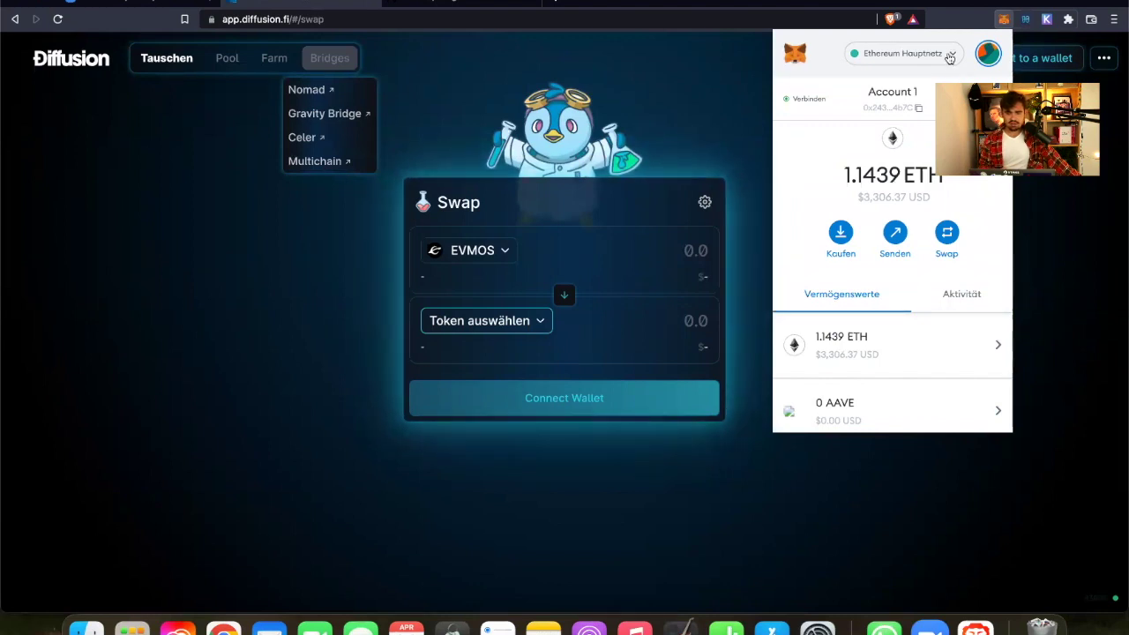
pyautogui.click(953, 55)
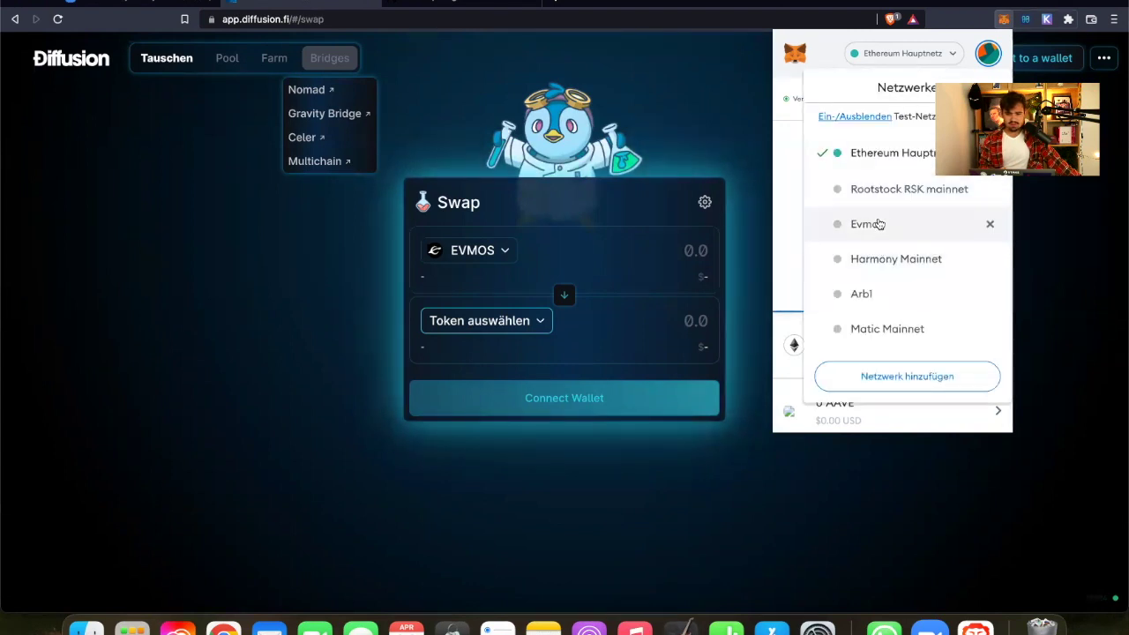
pyautogui.click(878, 224)
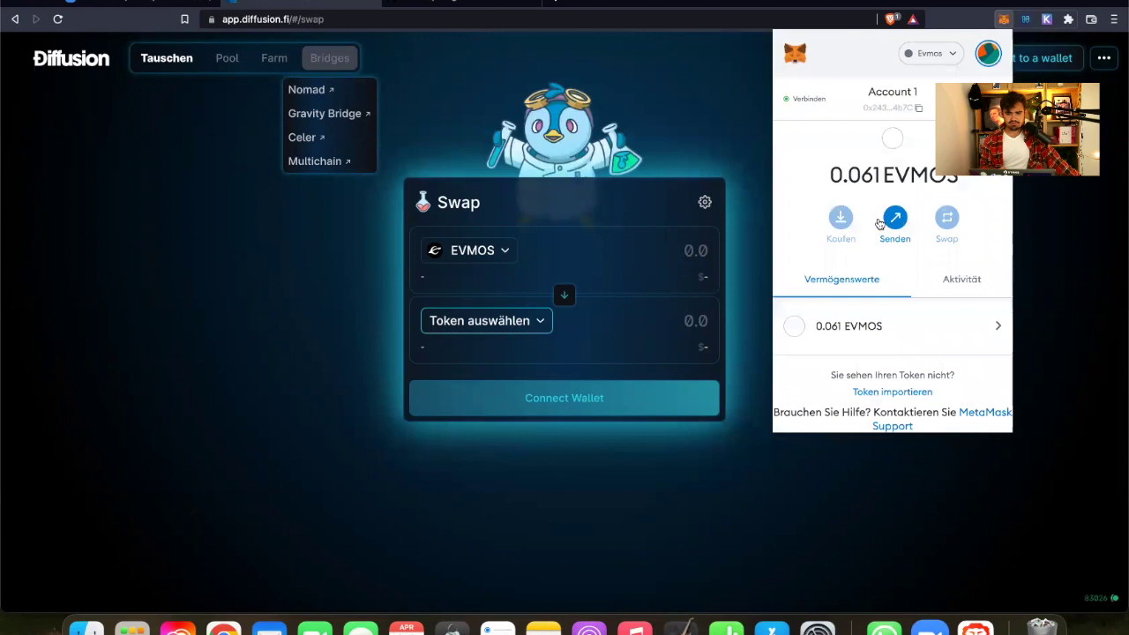
pyautogui.click(728, 113)
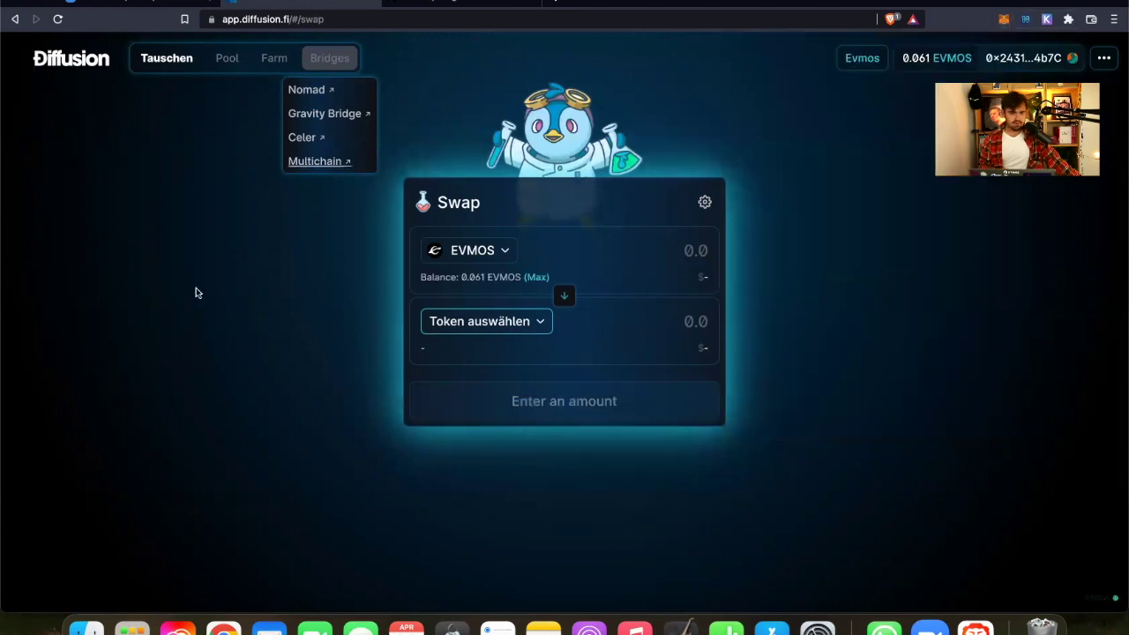
pyautogui.click(198, 302)
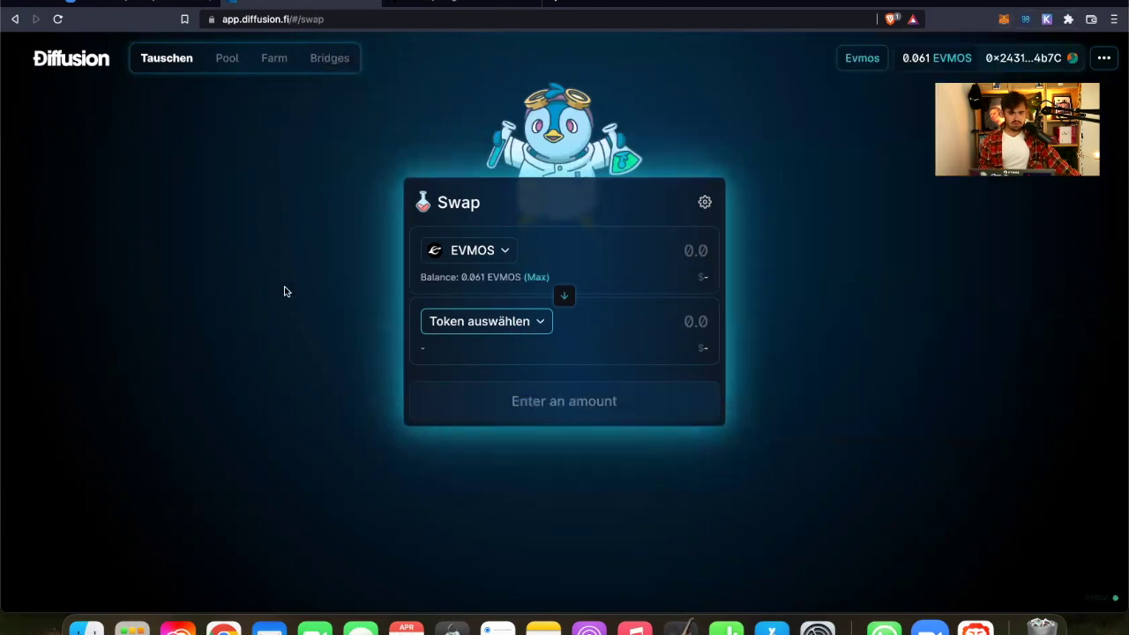
# - Set up a swap of 0.1 WETH for EVMOS on Diffusion
pyautogui.click(508, 251)
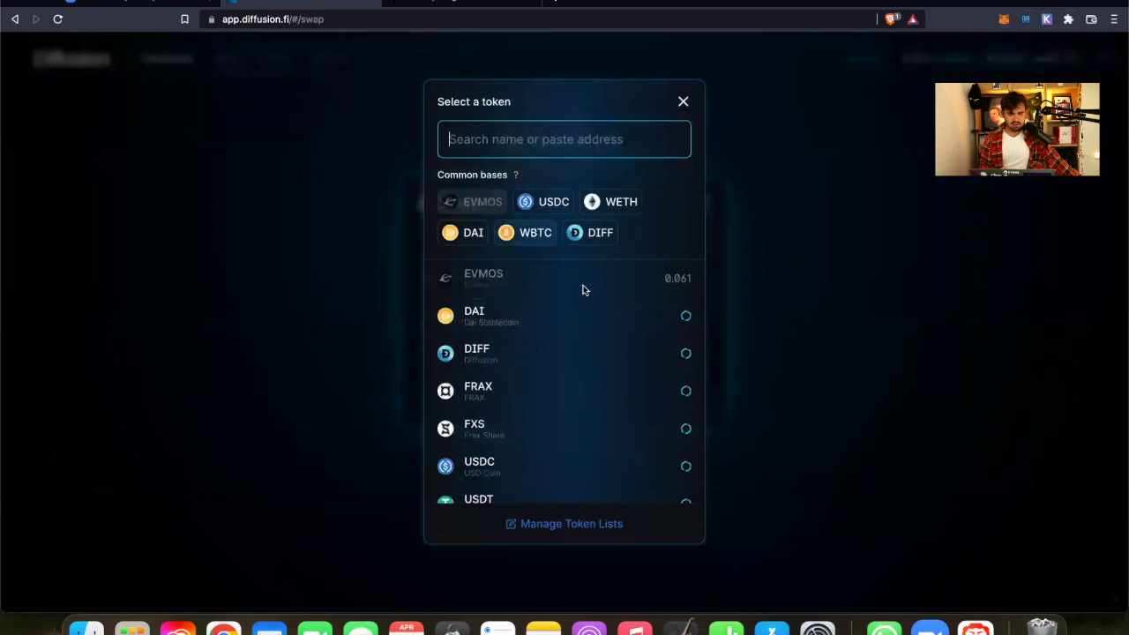
pyautogui.scroll(-3, 503, 447)
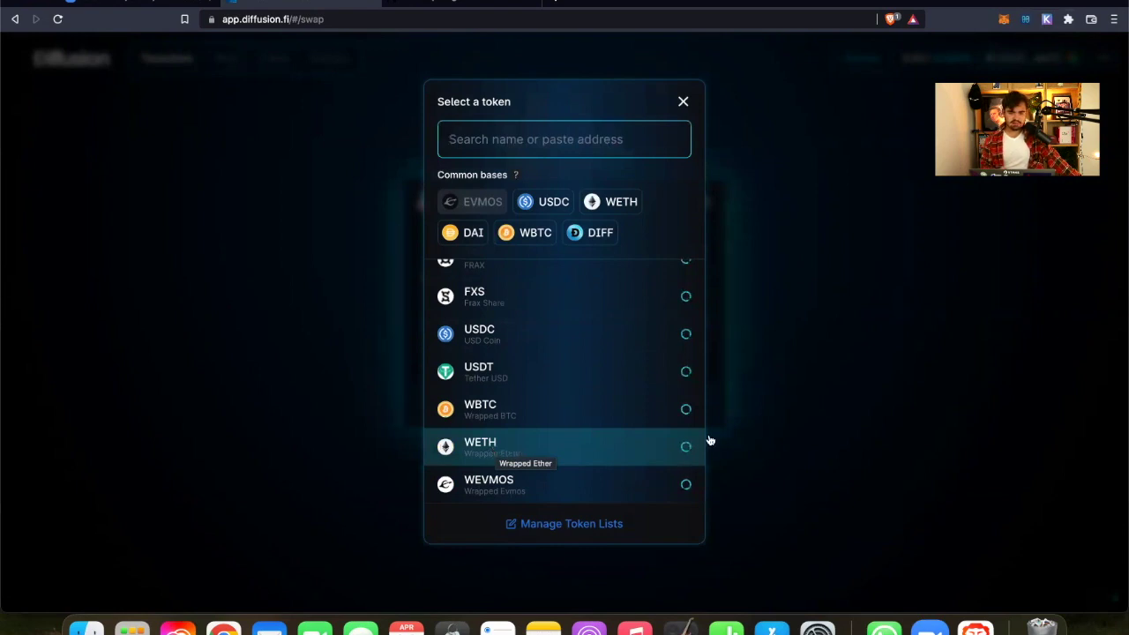
pyautogui.scroll(3, 587, 353)
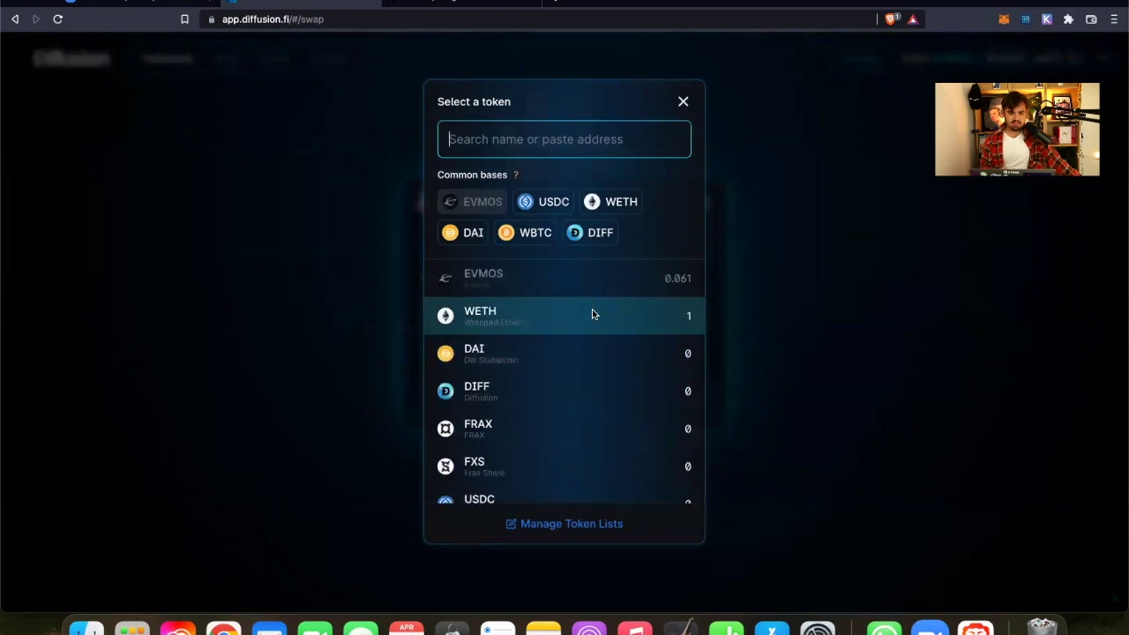
pyautogui.click(592, 315)
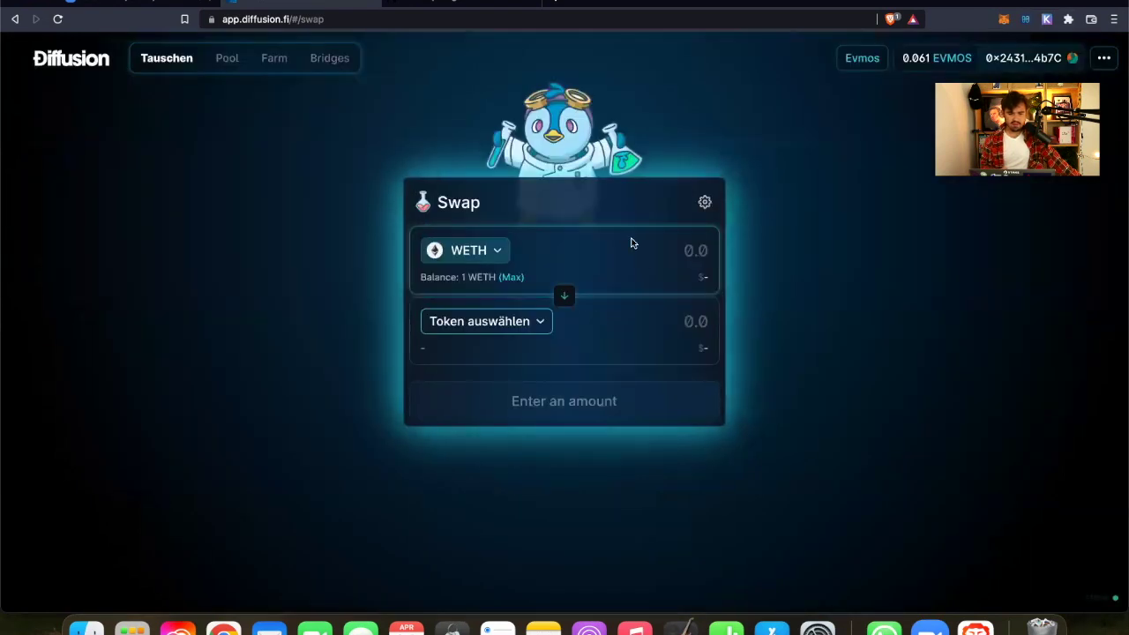
pyautogui.click(701, 250)
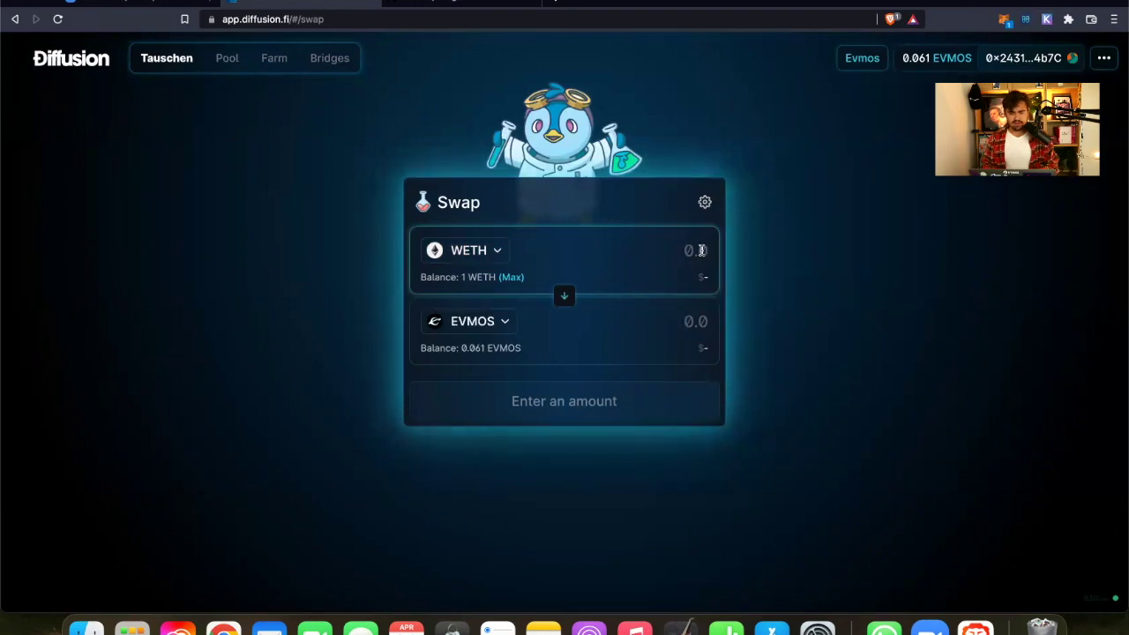
pyautogui.write('0')
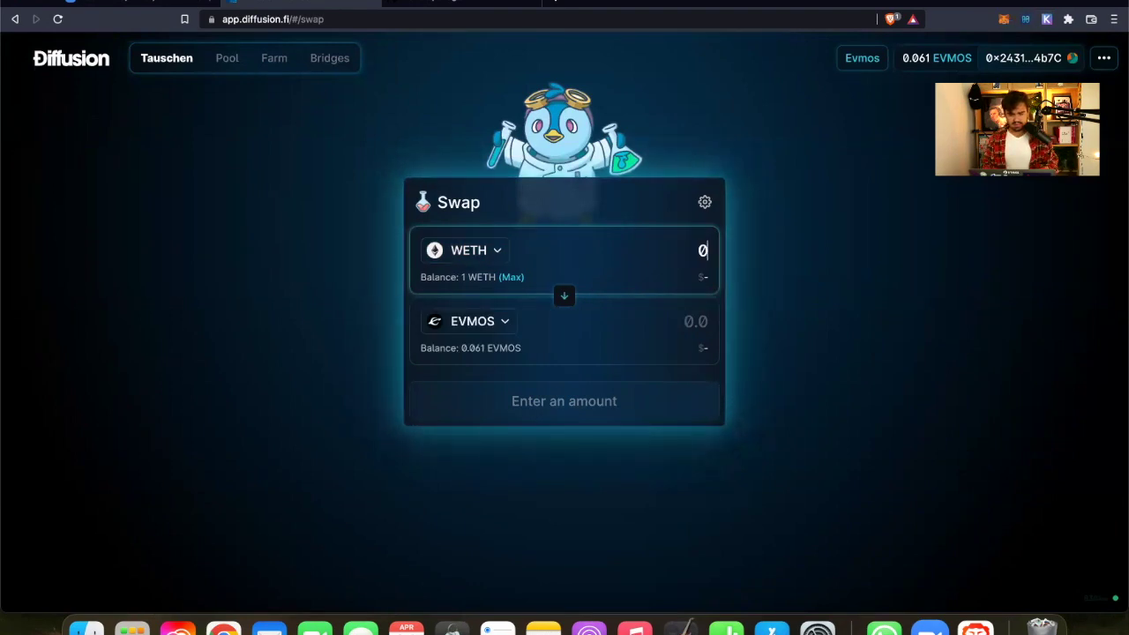
pyautogui.write('.1')
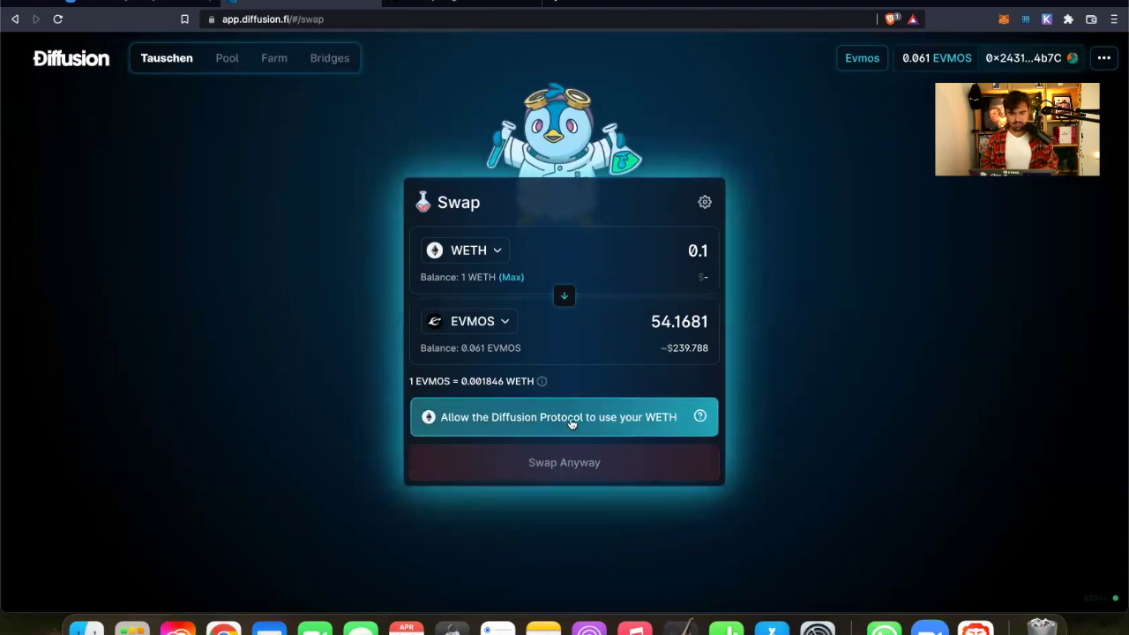
# - Allow the Diffusion Protocol to use the wallet's WETH and confirm the pending permission requests in MetaMask
pyautogui.click(570, 423)
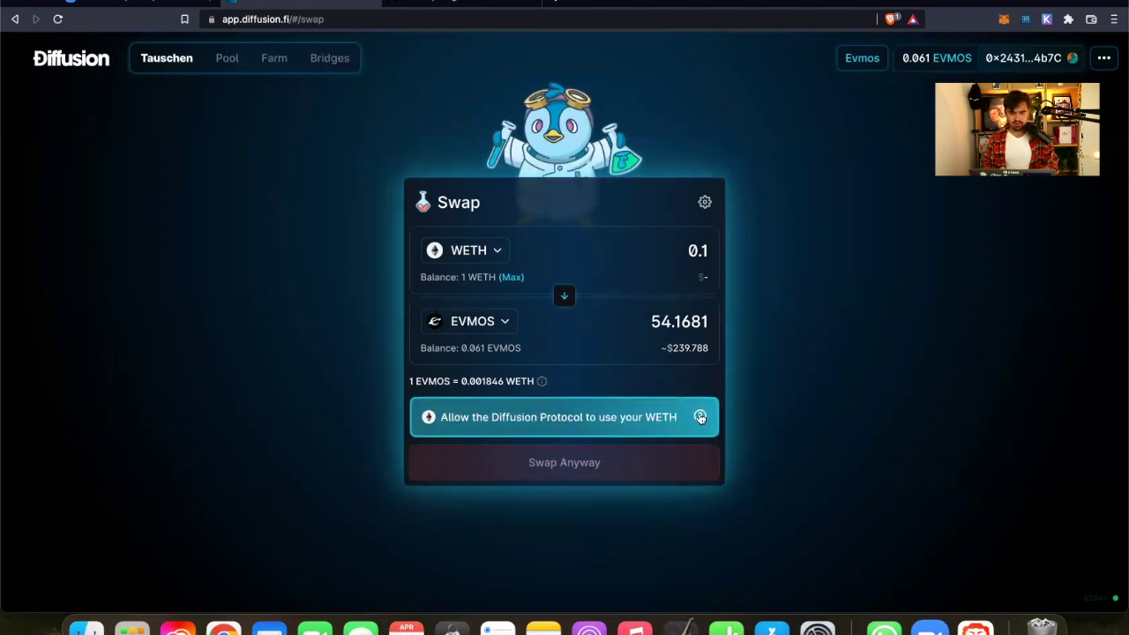
pyautogui.click(589, 419)
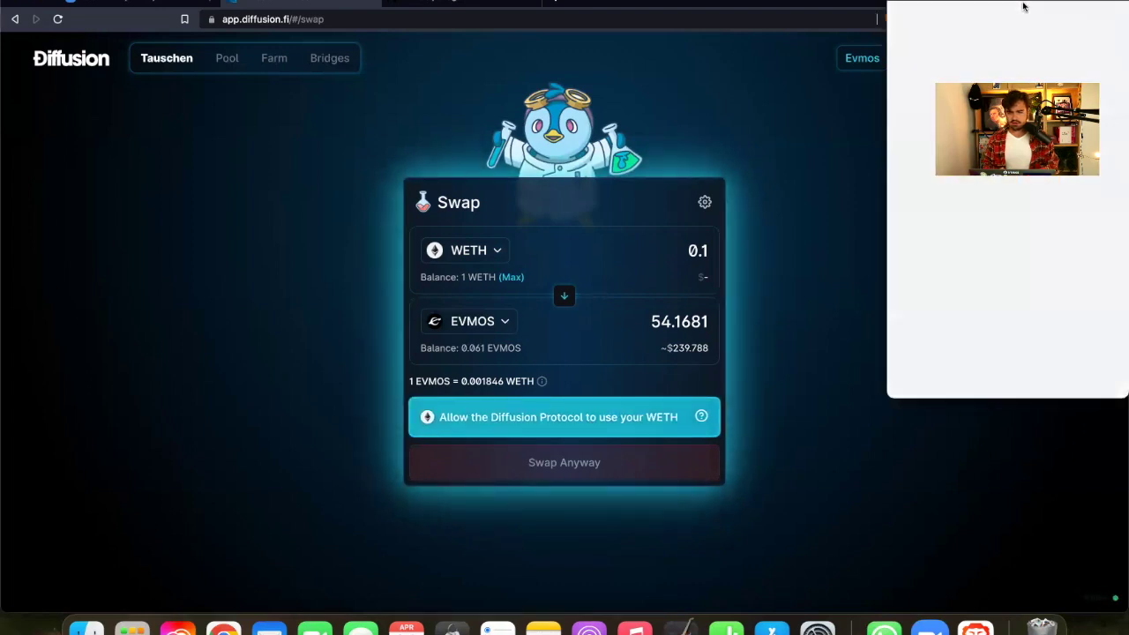
pyautogui.scroll(-5, 1041, 291)
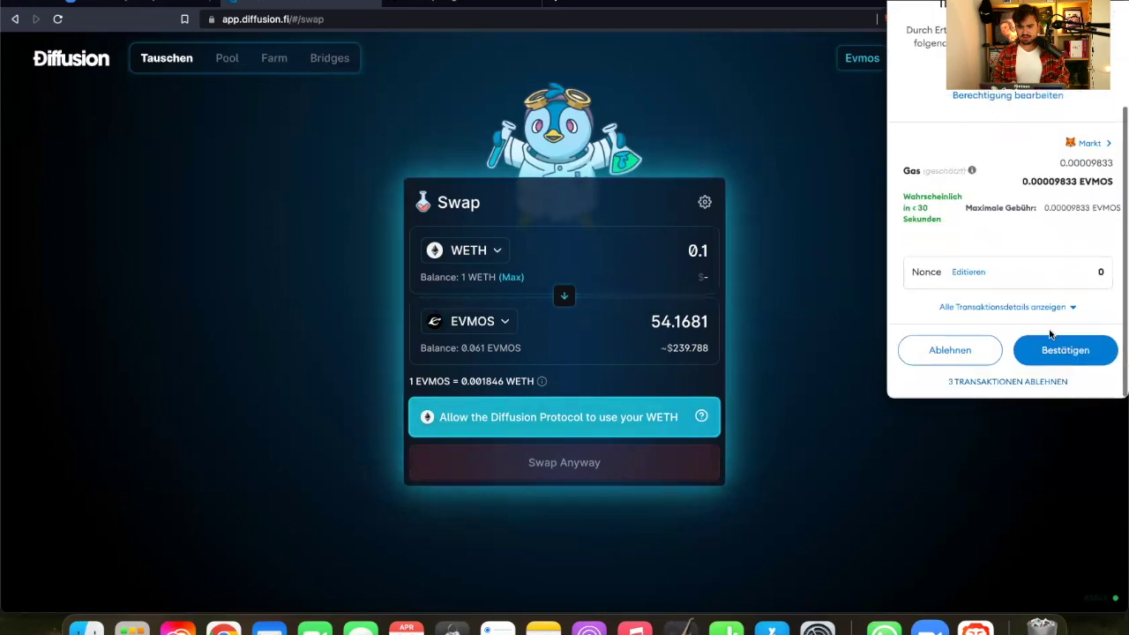
pyautogui.click(1053, 342)
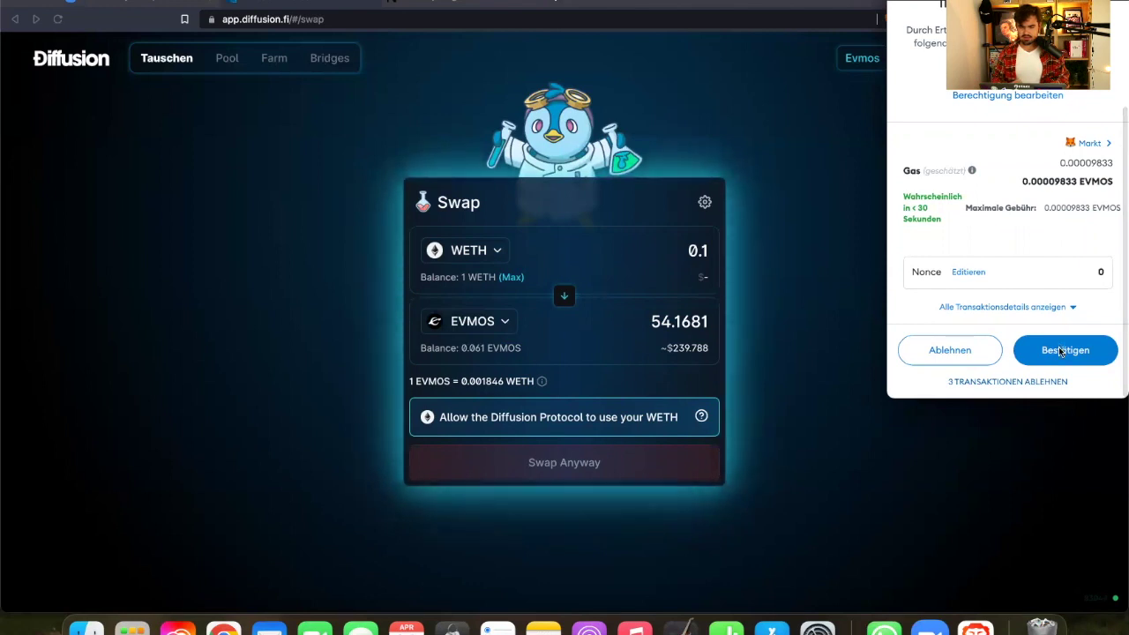
pyautogui.click(1058, 351)
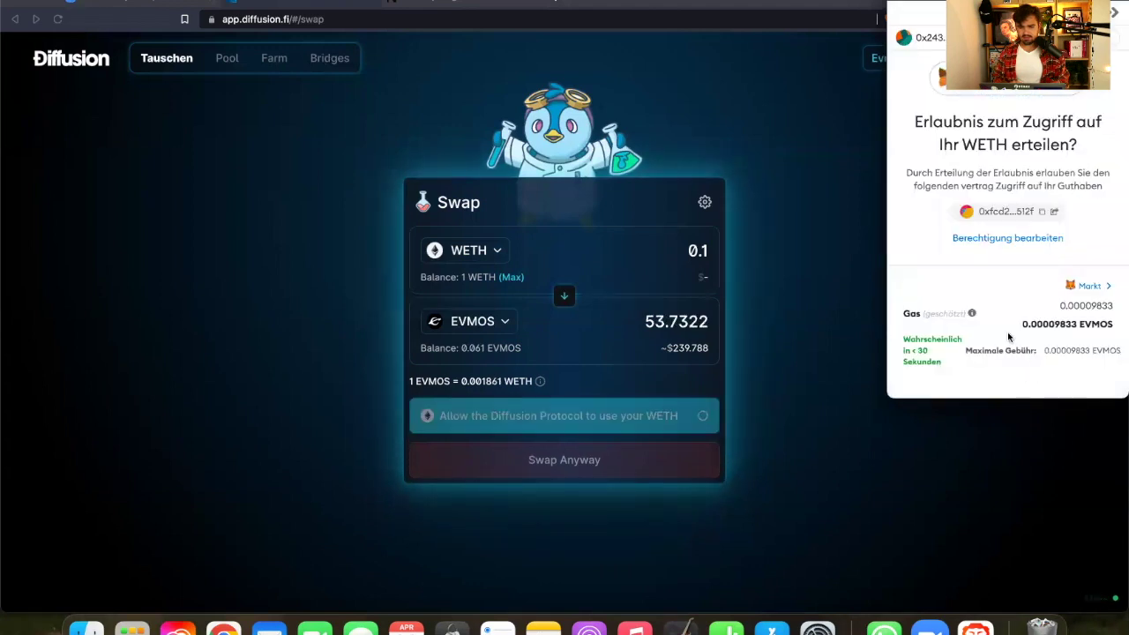
pyautogui.scroll(-3, 1008, 333)
pyautogui.click(1044, 348)
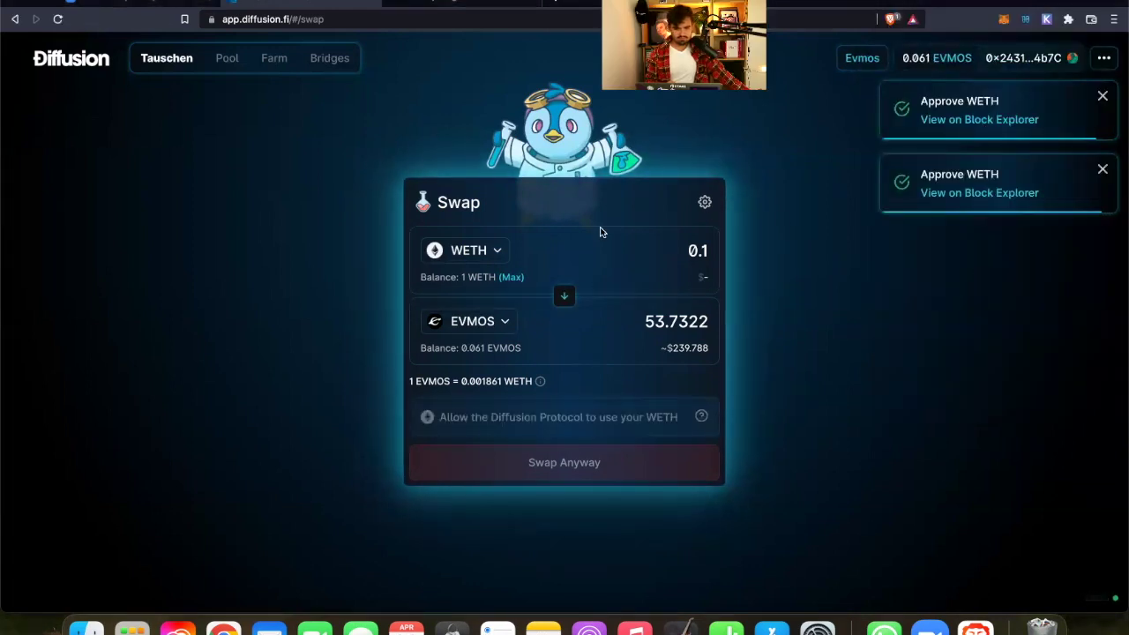
pyautogui.click(695, 251)
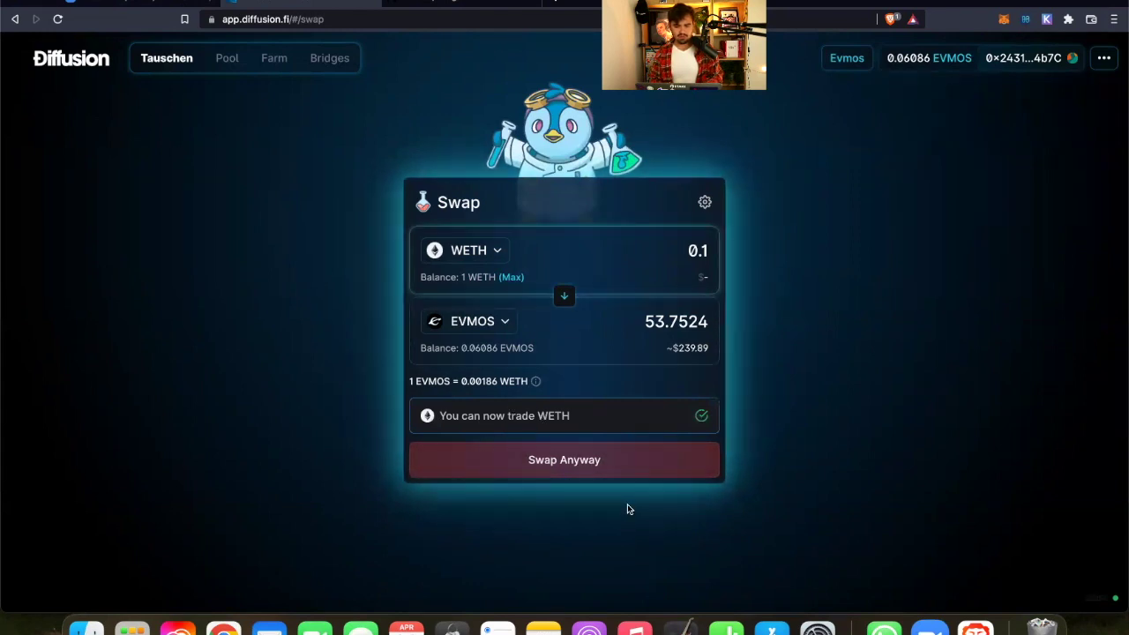
# - Submit the swap of 0.1 WETH for EVMOS despite the price impact, approve it in MetaMask, and dismiss the submission notice
pyautogui.click(570, 465)
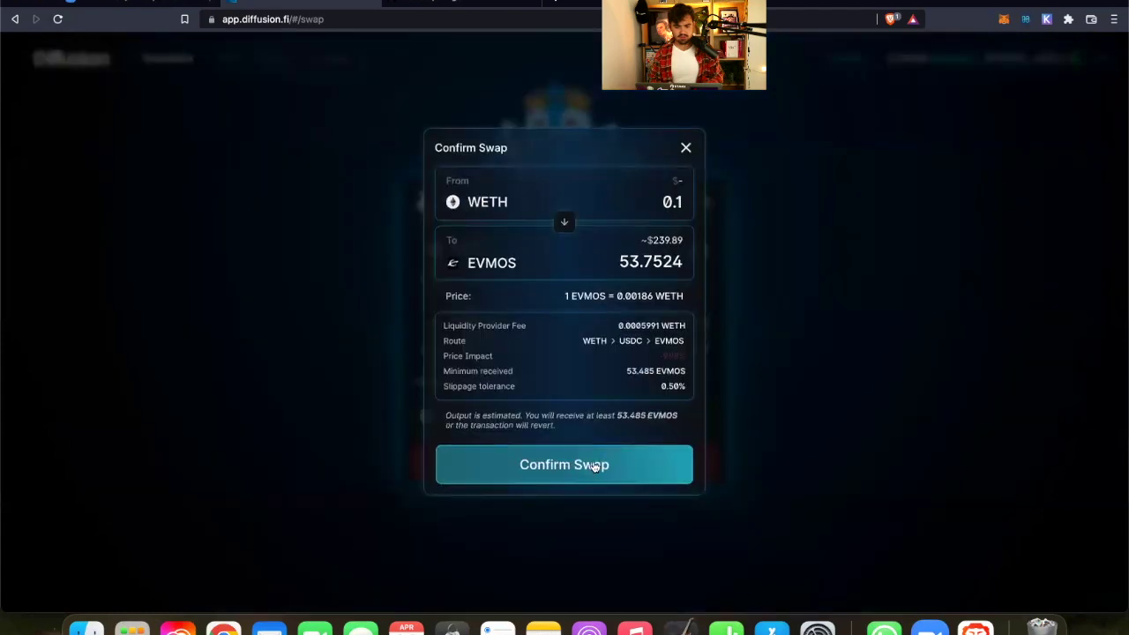
pyautogui.click(594, 464)
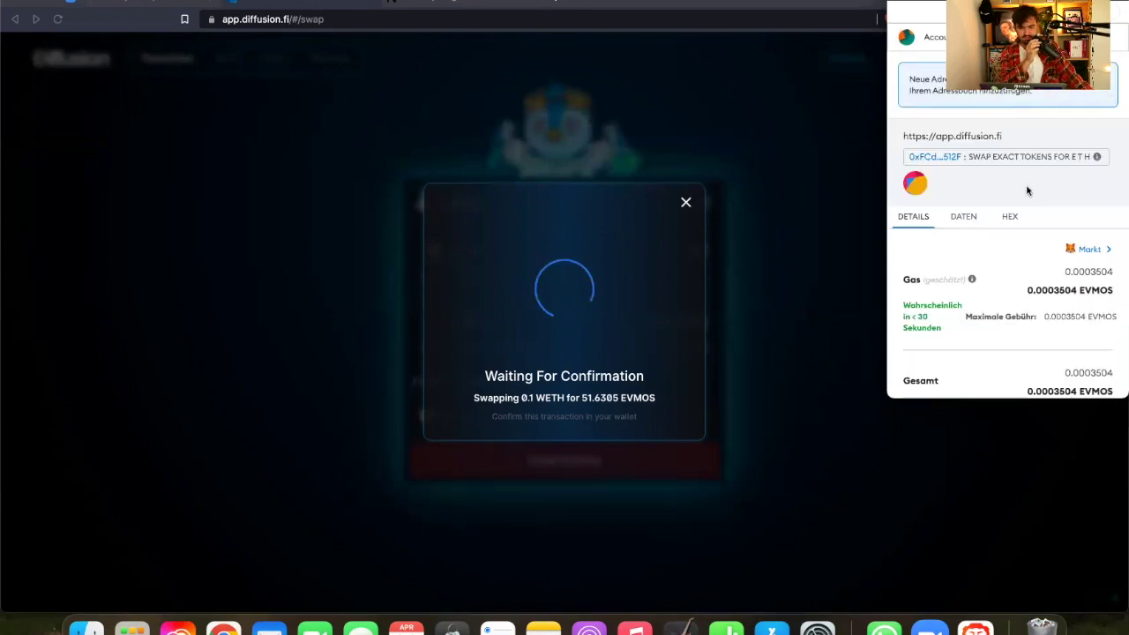
pyautogui.scroll(-4, 1029, 254)
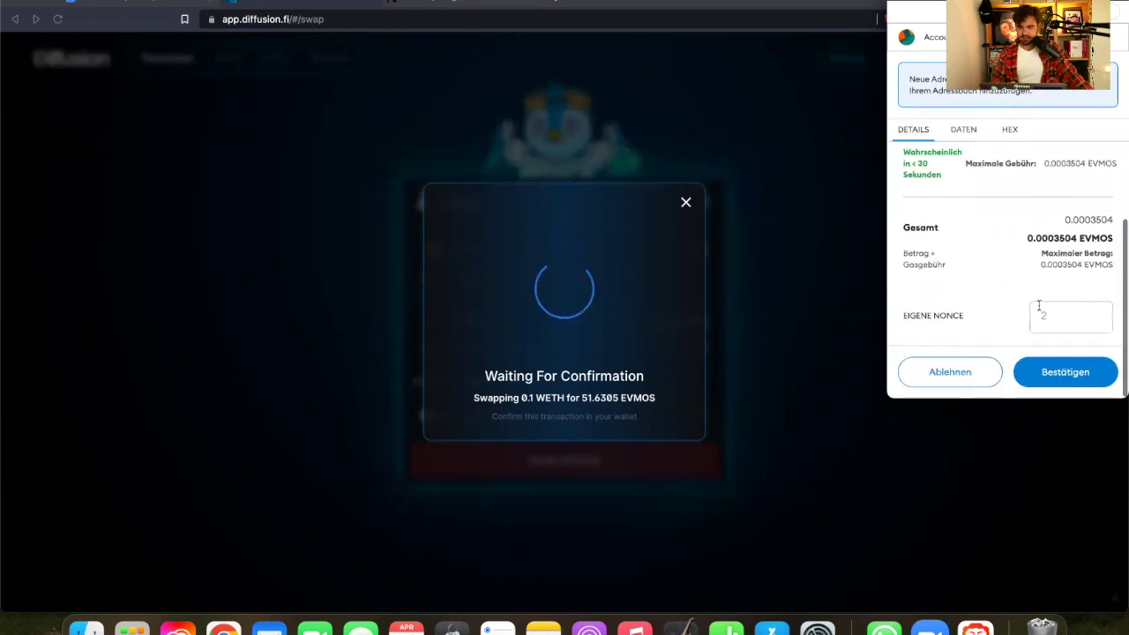
pyautogui.click(1050, 374)
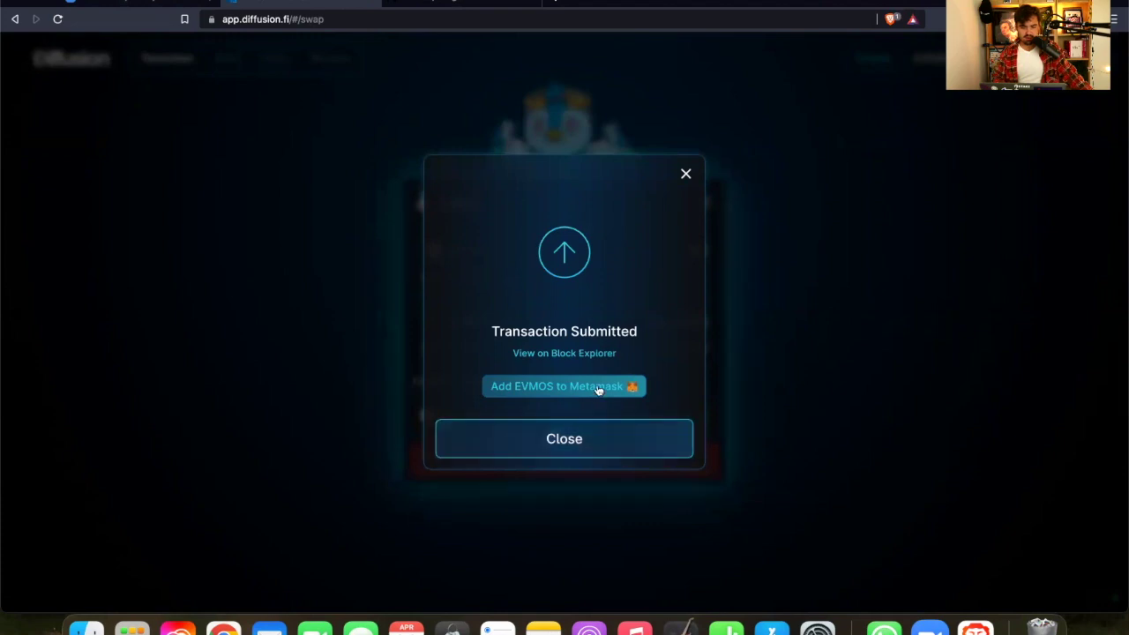
pyautogui.click(605, 443)
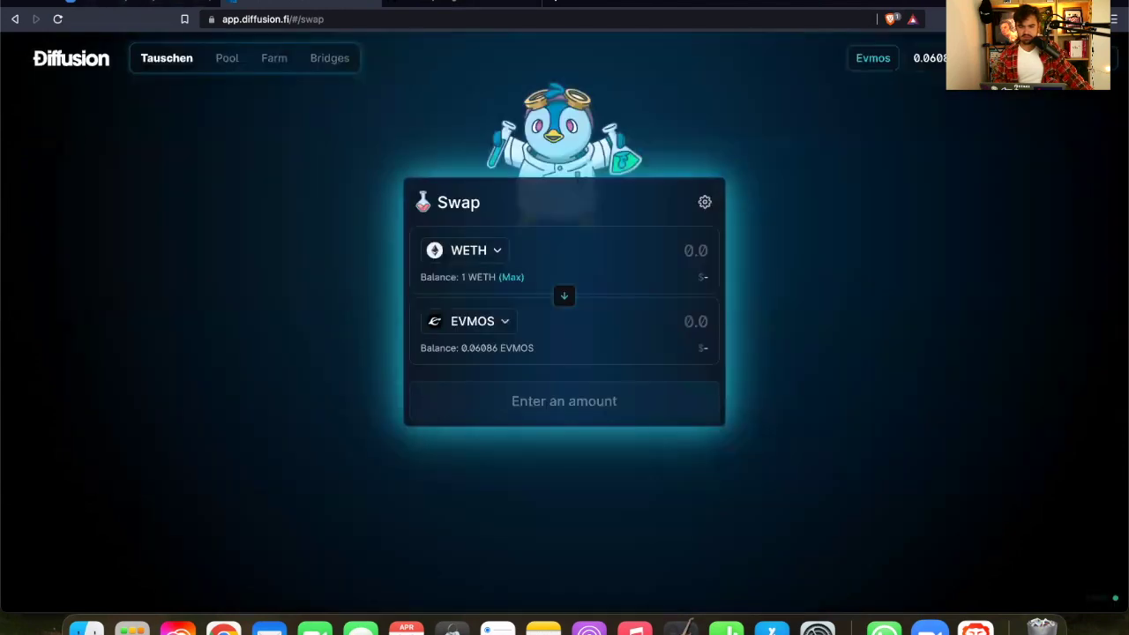